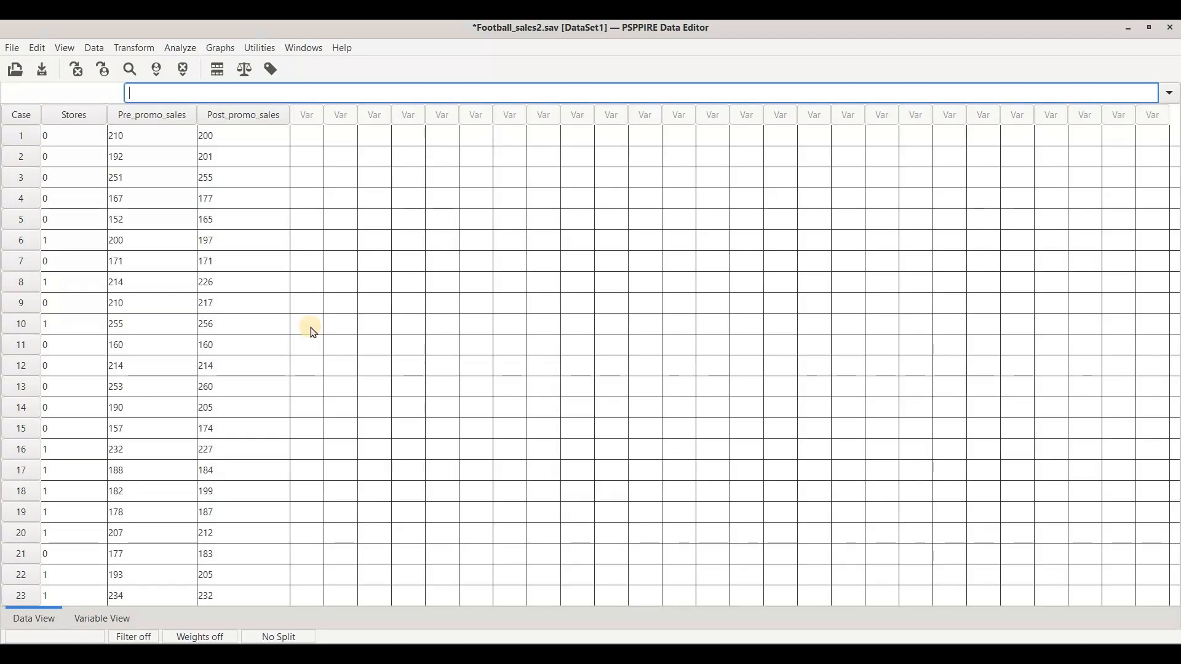
Step: Show value labels instead of numeric codes in the Stores column of the data sheet
{"action": "left_click", "coordinate": [269, 69]}
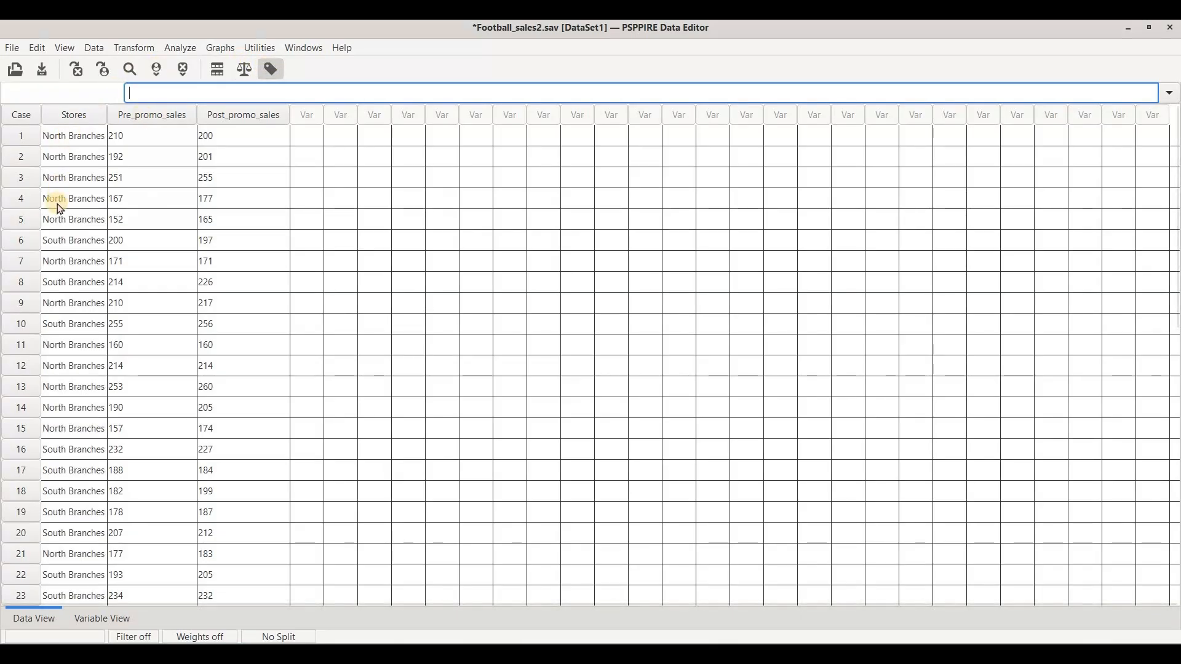
{"action": "left_click", "coordinate": [57, 244]}
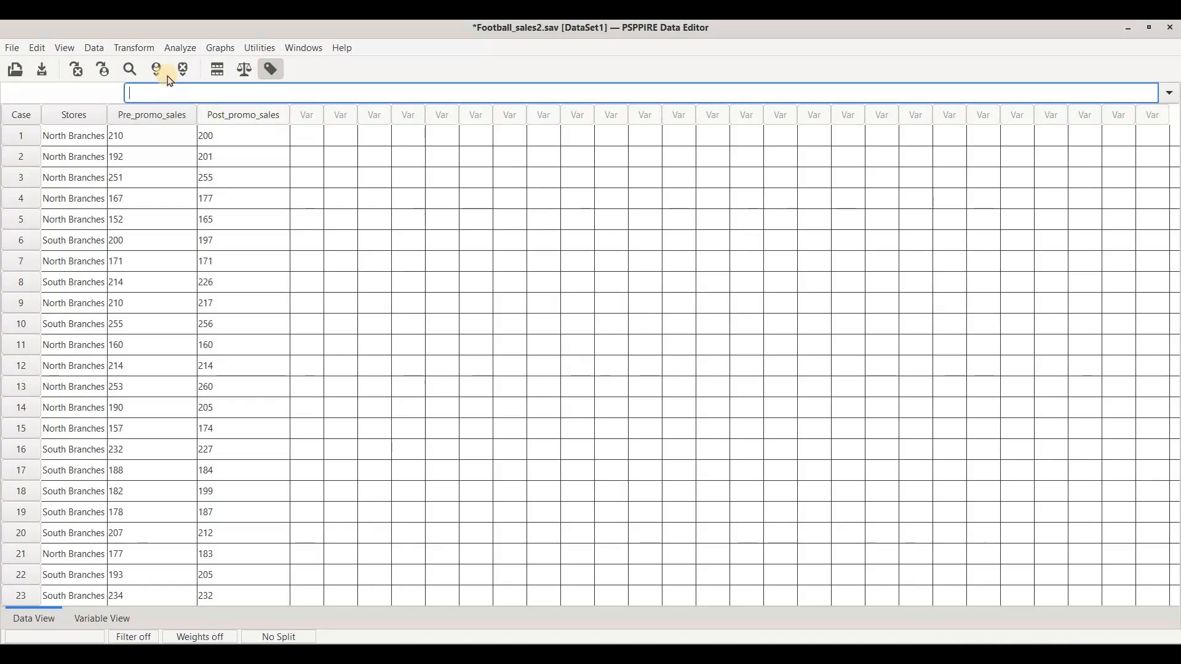
Step: Start computing a new variable and name the target variable Differences
{"action": "left_click", "coordinate": [139, 54]}
{"action": "left_click", "coordinate": [268, 135]}
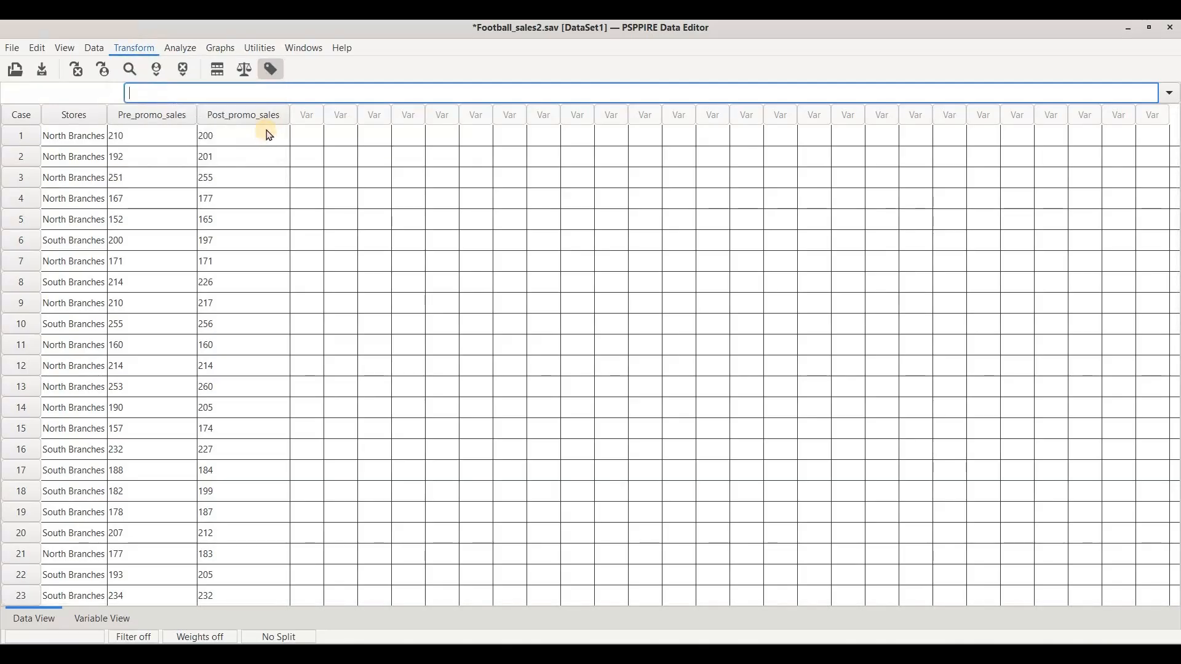
{"action": "left_click", "coordinate": [256, 109]}
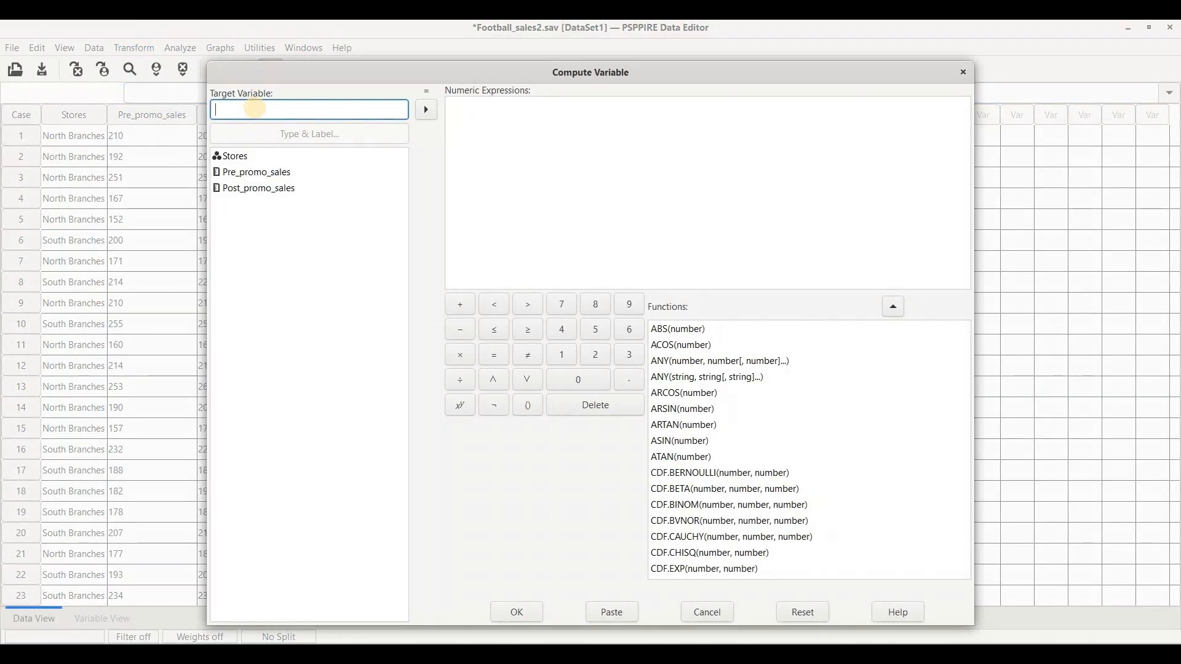
{"action": "type", "text": "Differenc"}
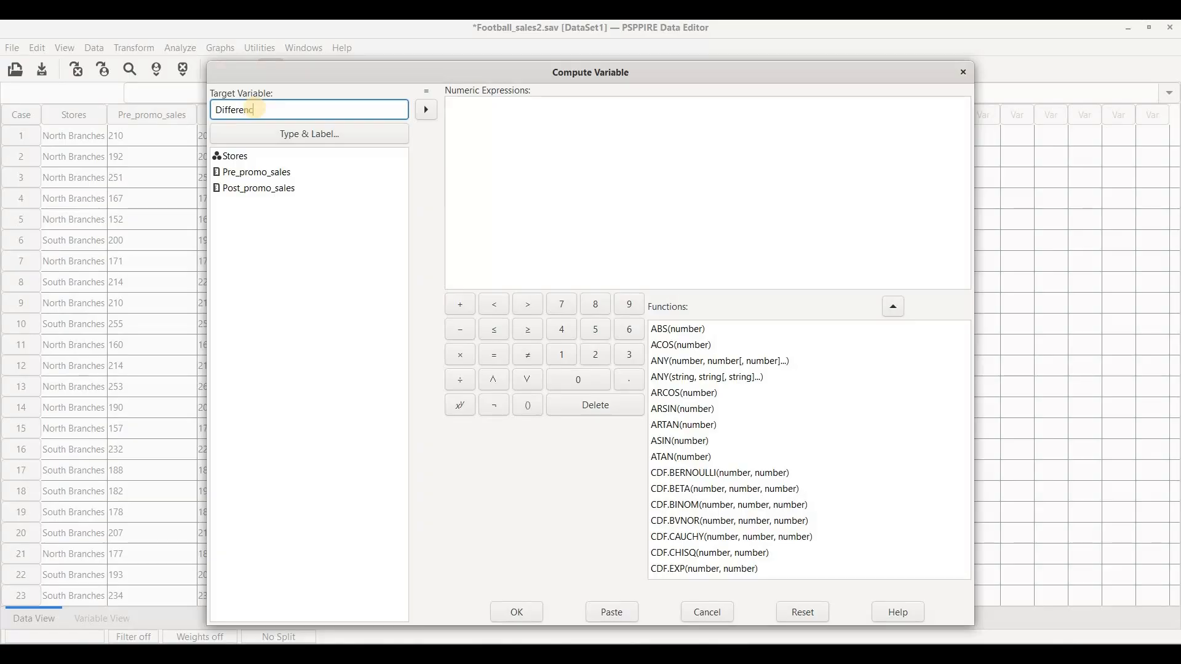
{"action": "type", "text": "es"}
Step: Define the numeric expression as Pre_promo_sales-Post_promo_sales and run the computation
{"action": "left_click", "coordinate": [369, 172]}
{"action": "left_click", "coordinate": [426, 109]}
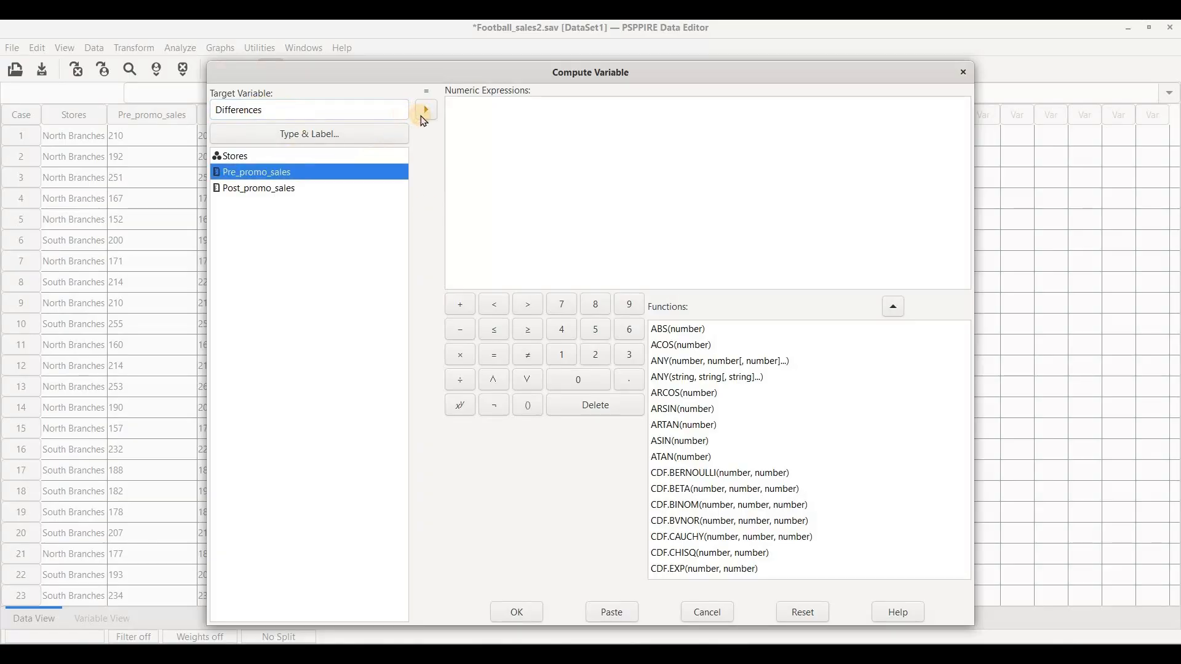
{"action": "left_click", "coordinate": [460, 330]}
{"action": "left_click", "coordinate": [281, 189]}
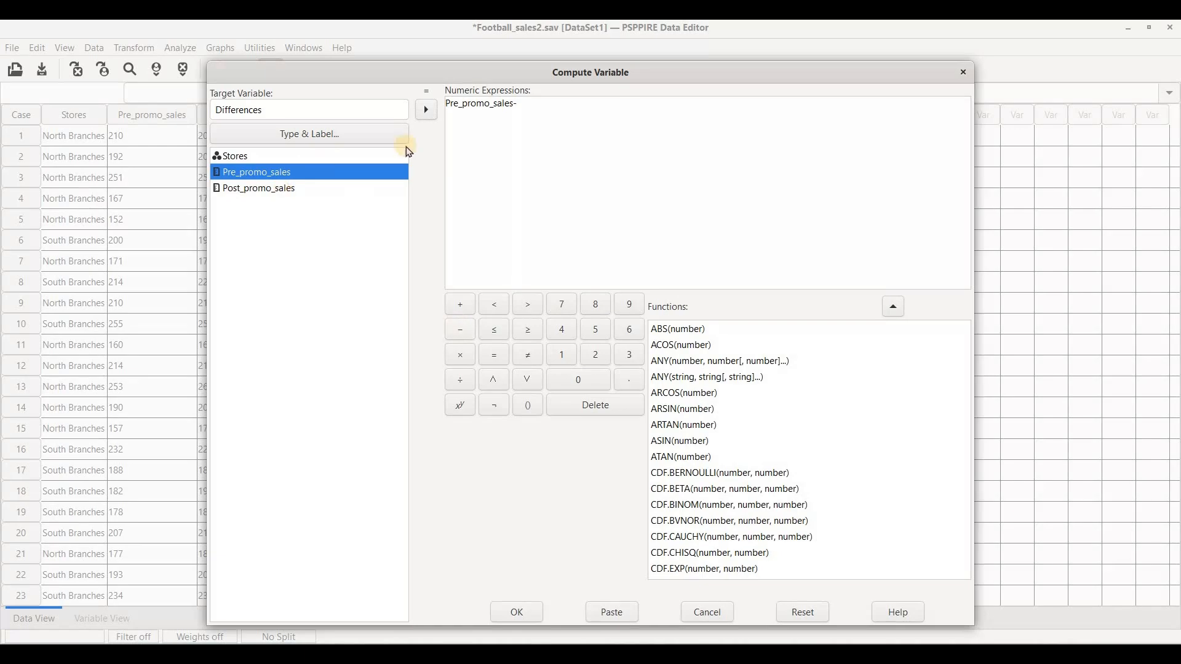
{"action": "left_click", "coordinate": [426, 111]}
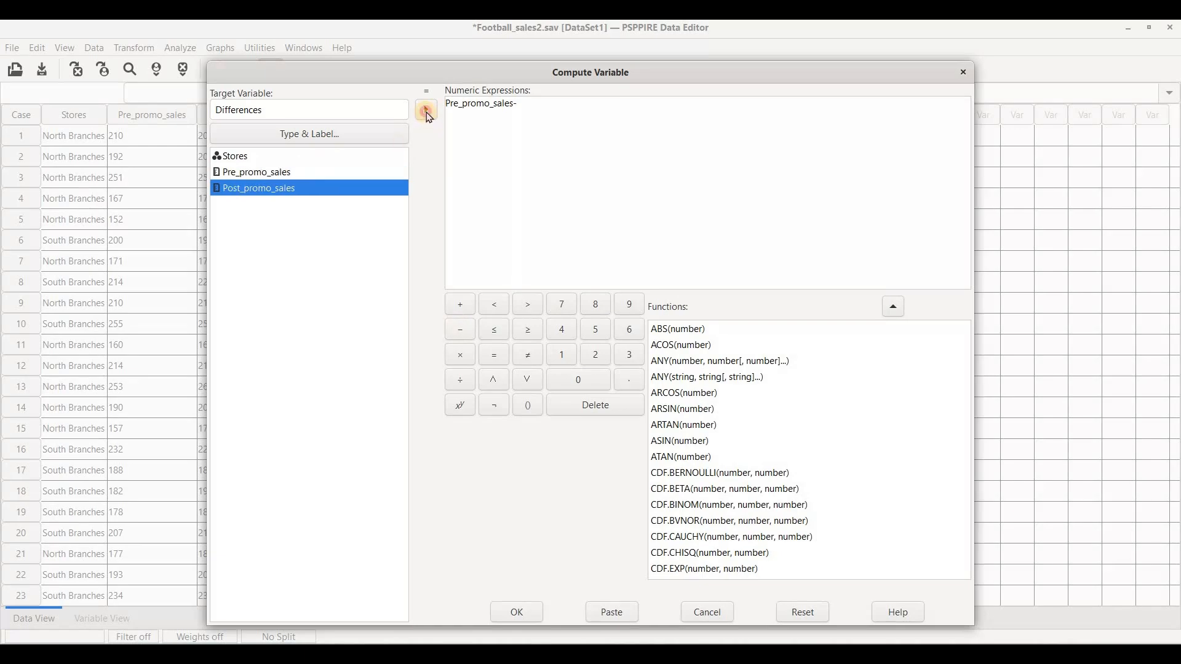
{"action": "left_click", "coordinate": [518, 611]}
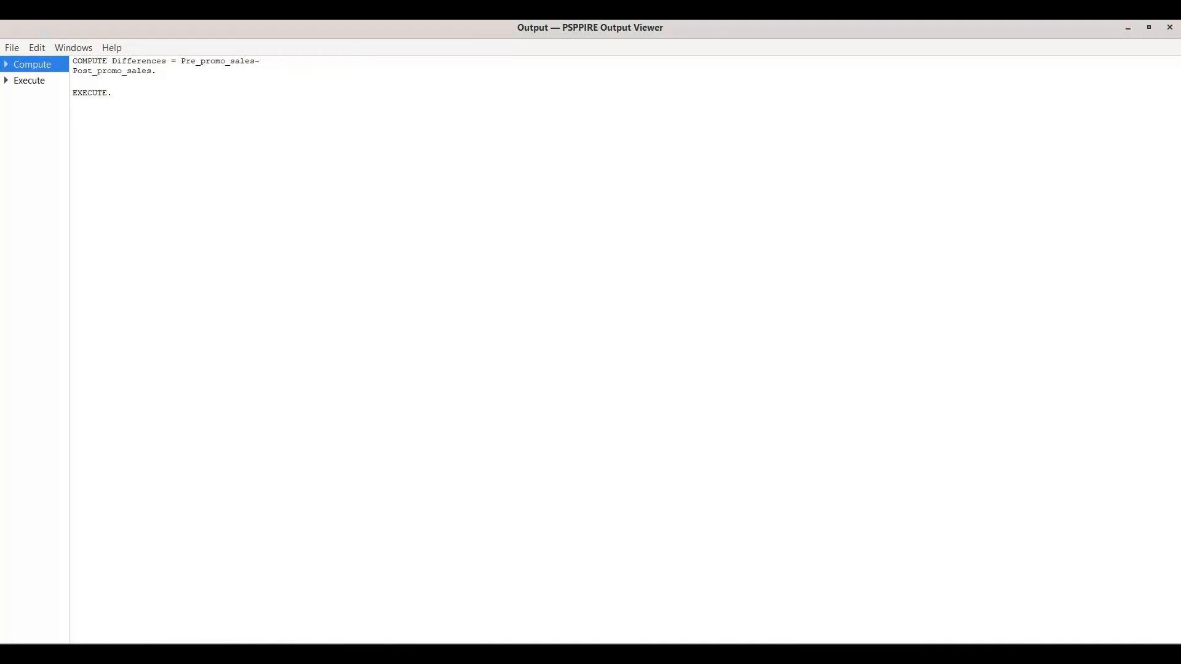
Step: Return to the Football_sales2.sav data, create a histogram of Differences without a normal curve, and view it in the output window
{"action": "left_click", "coordinate": [781, 581]}
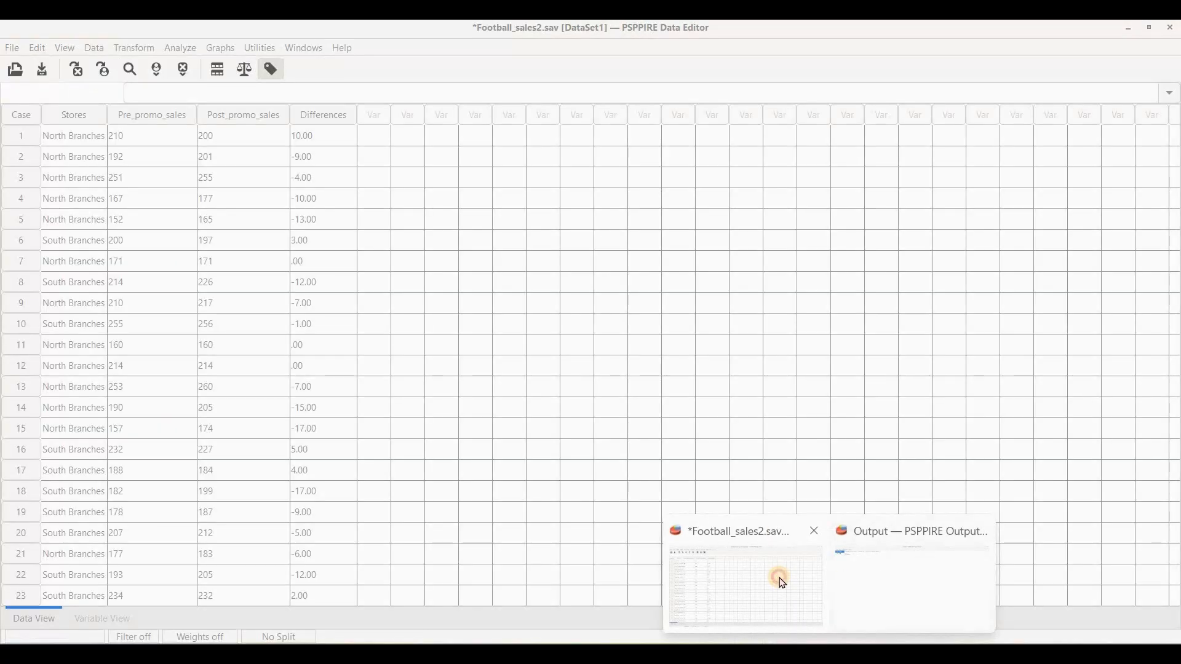
{"action": "left_click", "coordinate": [782, 582]}
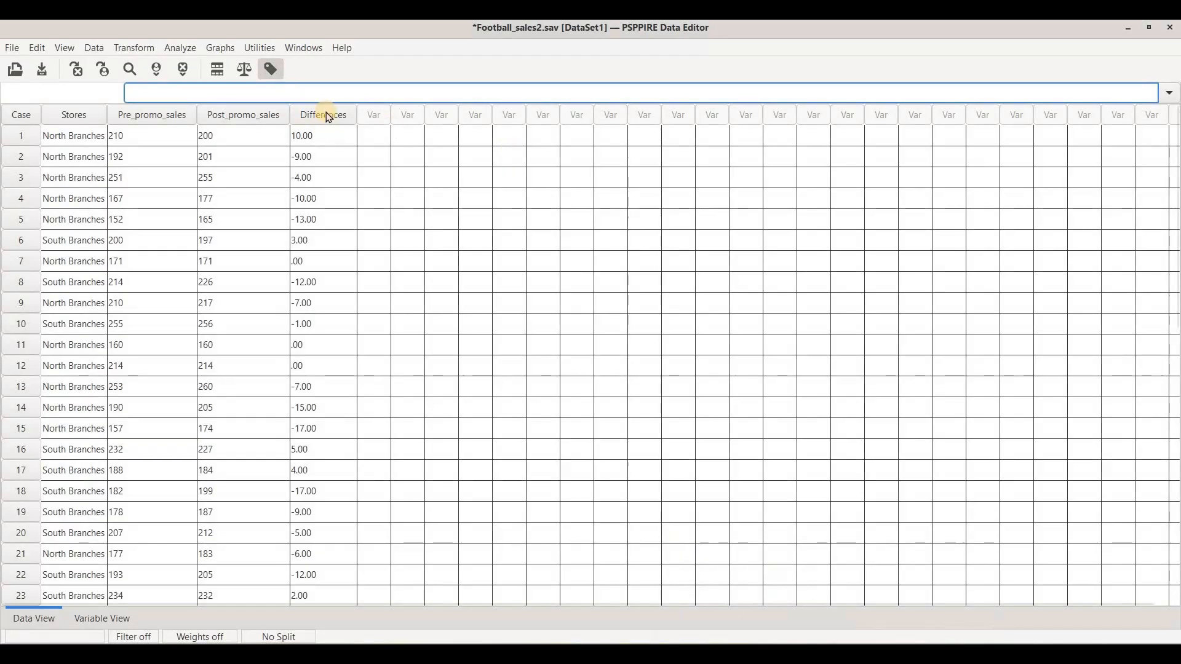
{"action": "left_click", "coordinate": [220, 49]}
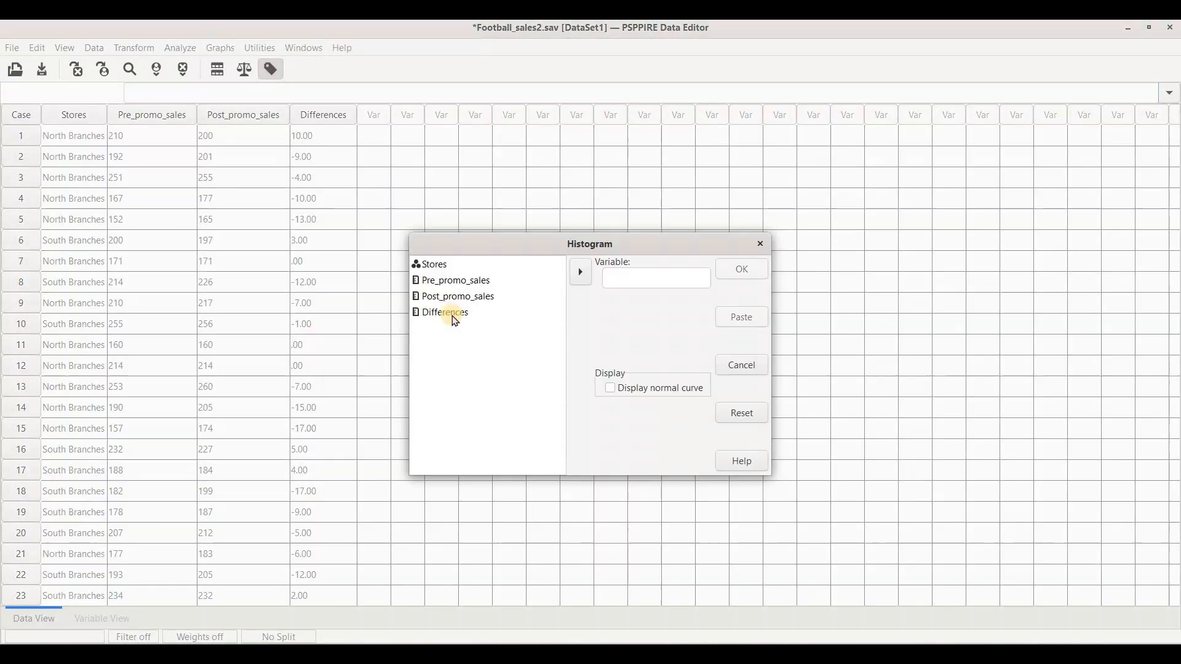
{"action": "left_click", "coordinate": [452, 315]}
{"action": "left_click", "coordinate": [585, 278]}
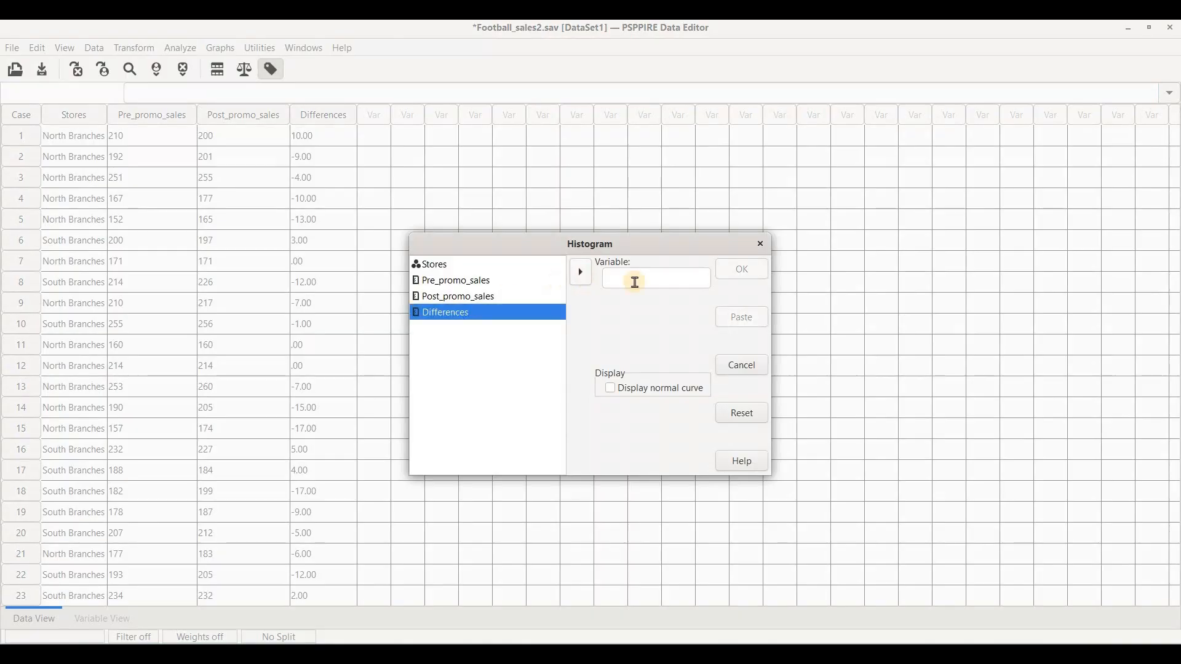
{"action": "left_click", "coordinate": [767, 270]}
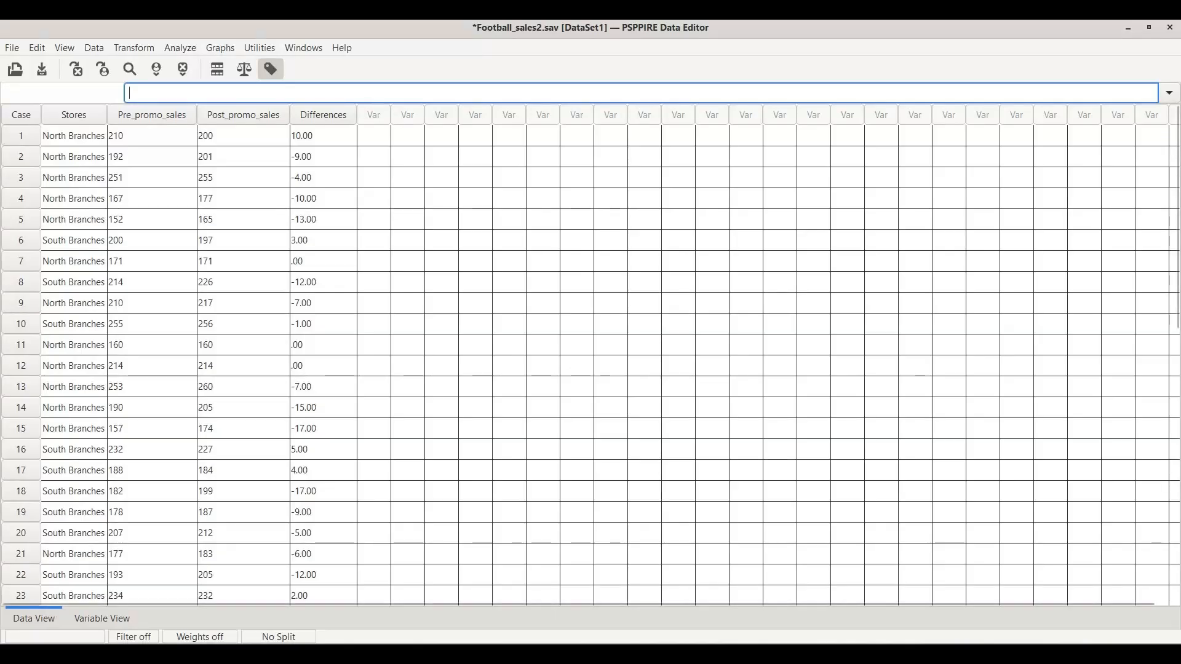
{"action": "left_click", "coordinate": [902, 583]}
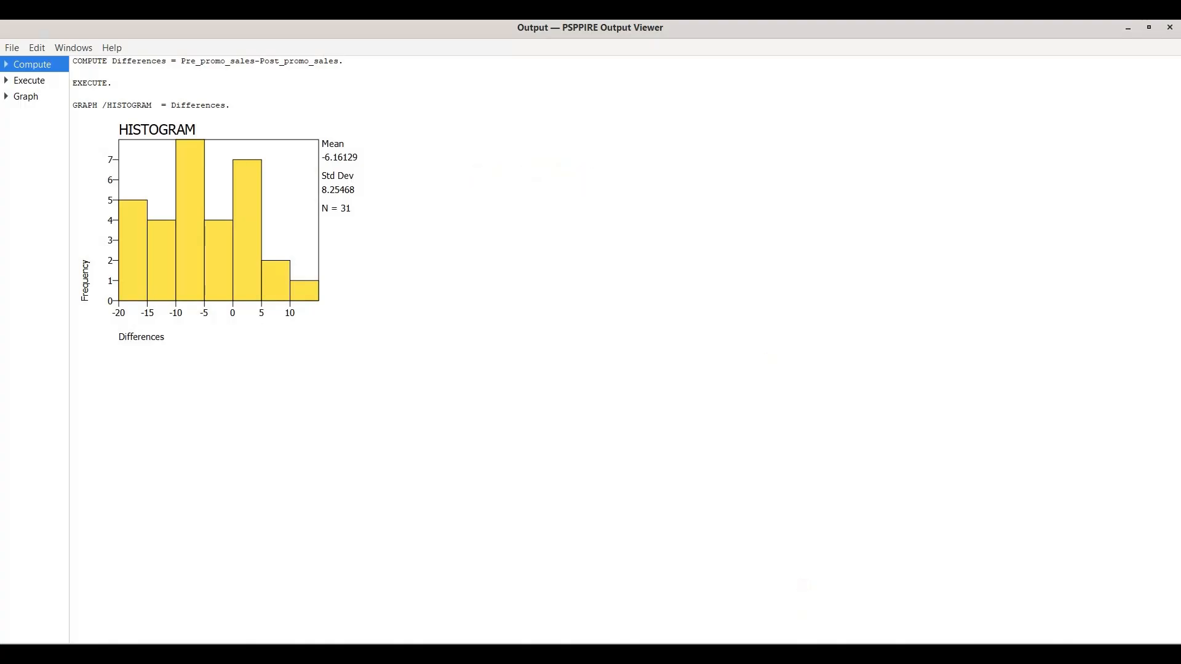
Step: From the data window, run a two-related-samples Wilcoxon test on the pair Pre_promo_sales and Post_promo_sales
{"action": "left_click", "coordinate": [778, 577]}
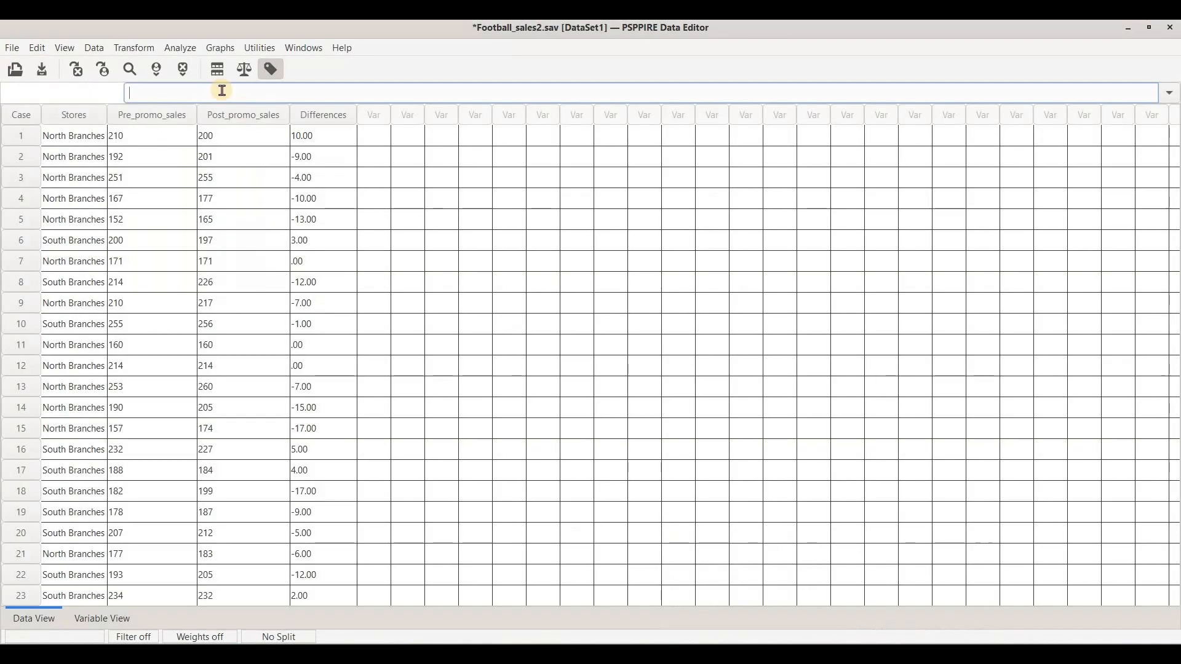
{"action": "left_click", "coordinate": [185, 56]}
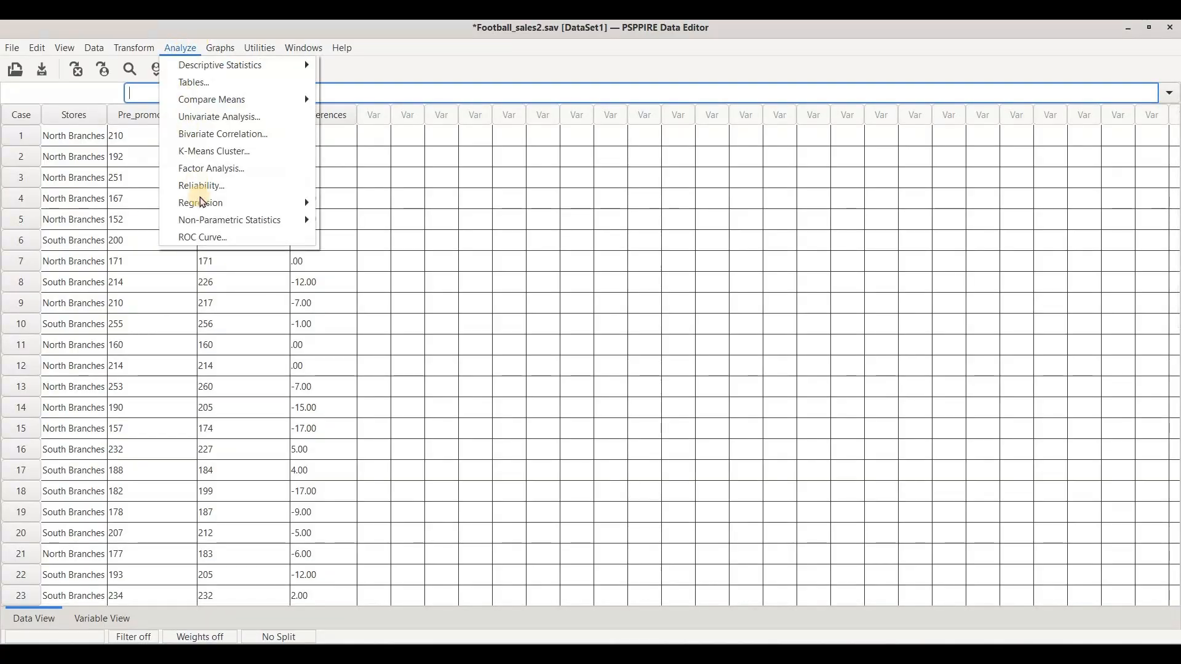
{"action": "mouse_move", "coordinate": [287, 226]}
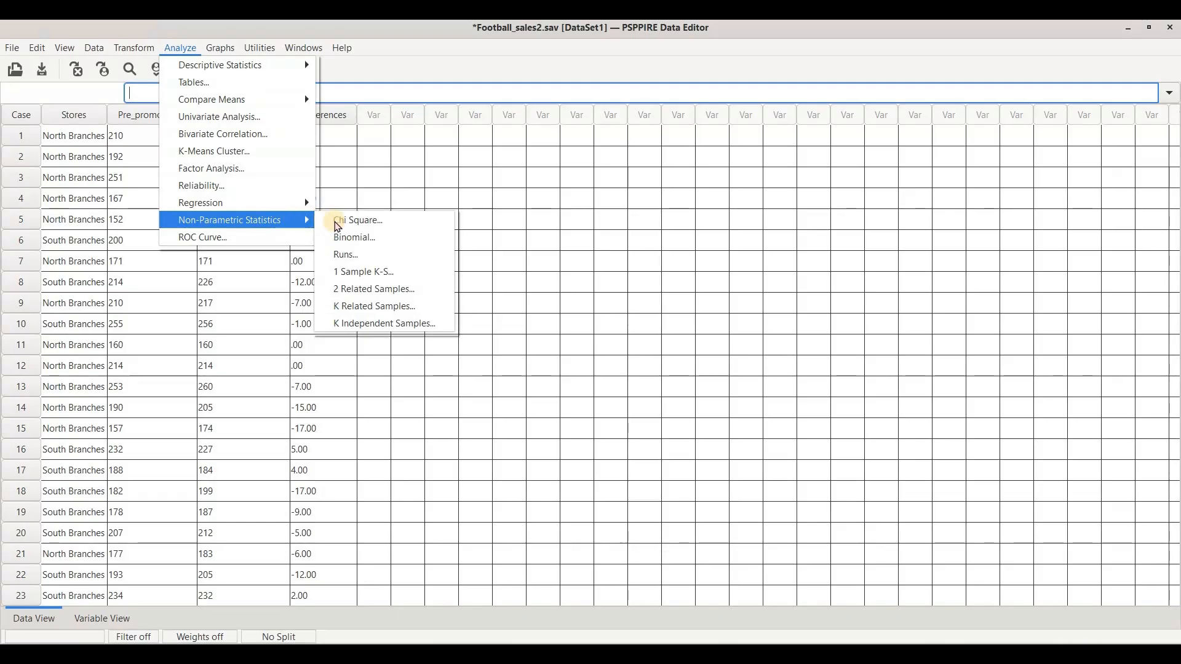
{"action": "left_click", "coordinate": [352, 291]}
{"action": "left_click", "coordinate": [495, 246]}
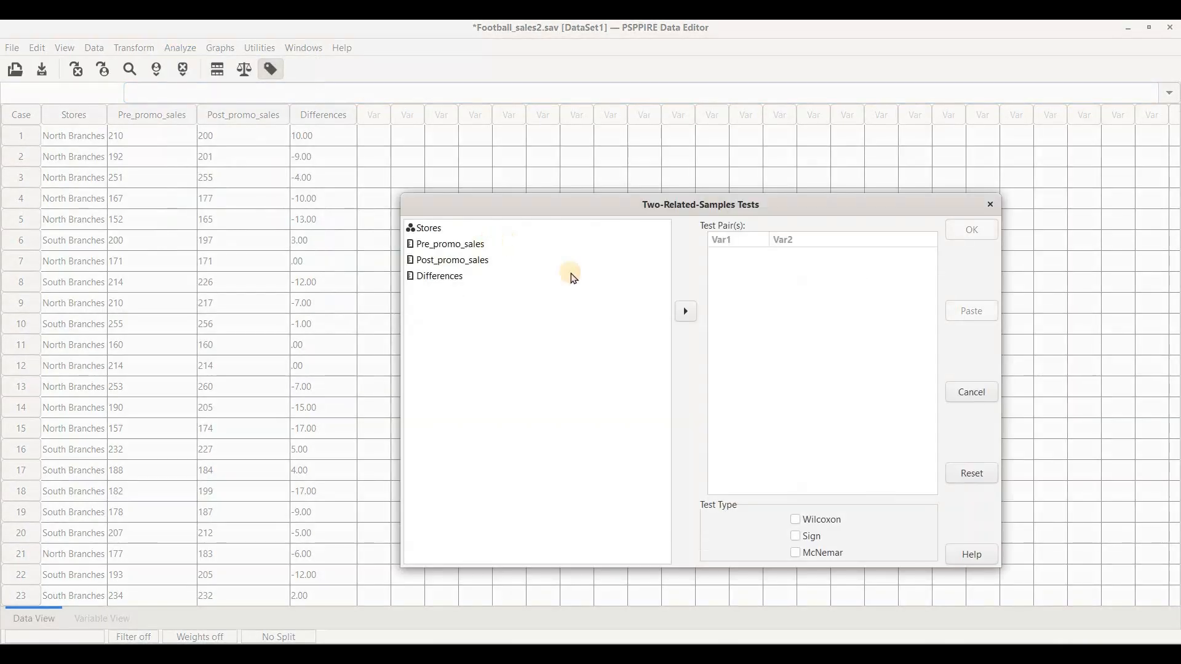
{"action": "left_click", "coordinate": [681, 313]}
{"action": "left_click", "coordinate": [486, 249]}
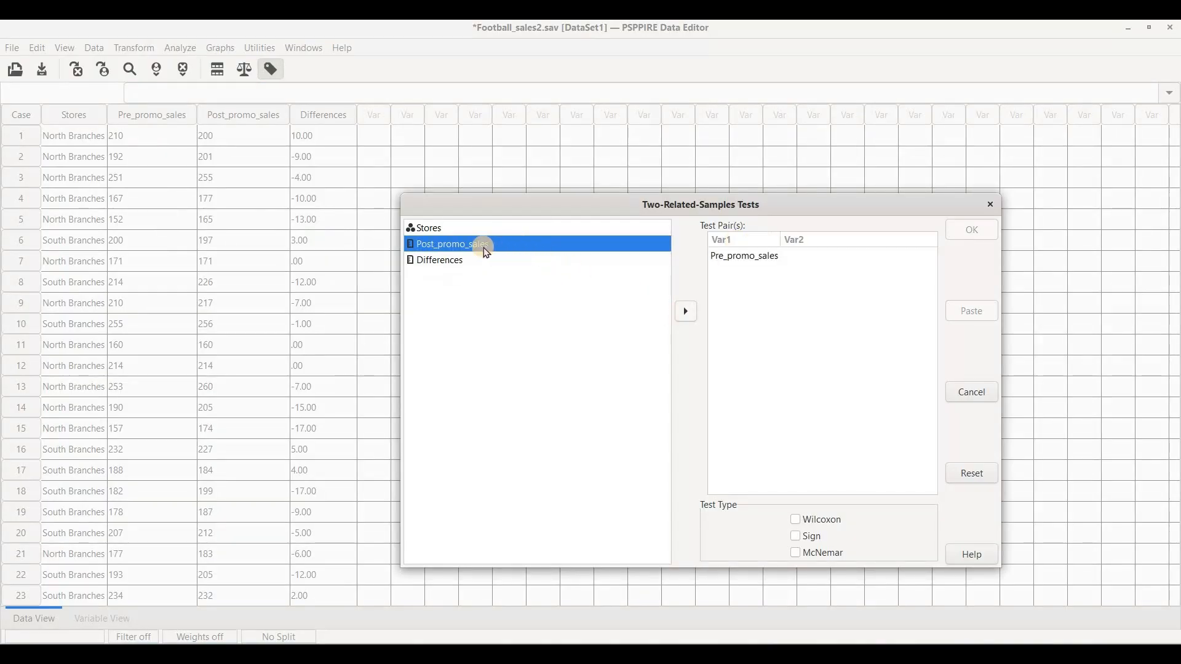
{"action": "left_click", "coordinate": [689, 310]}
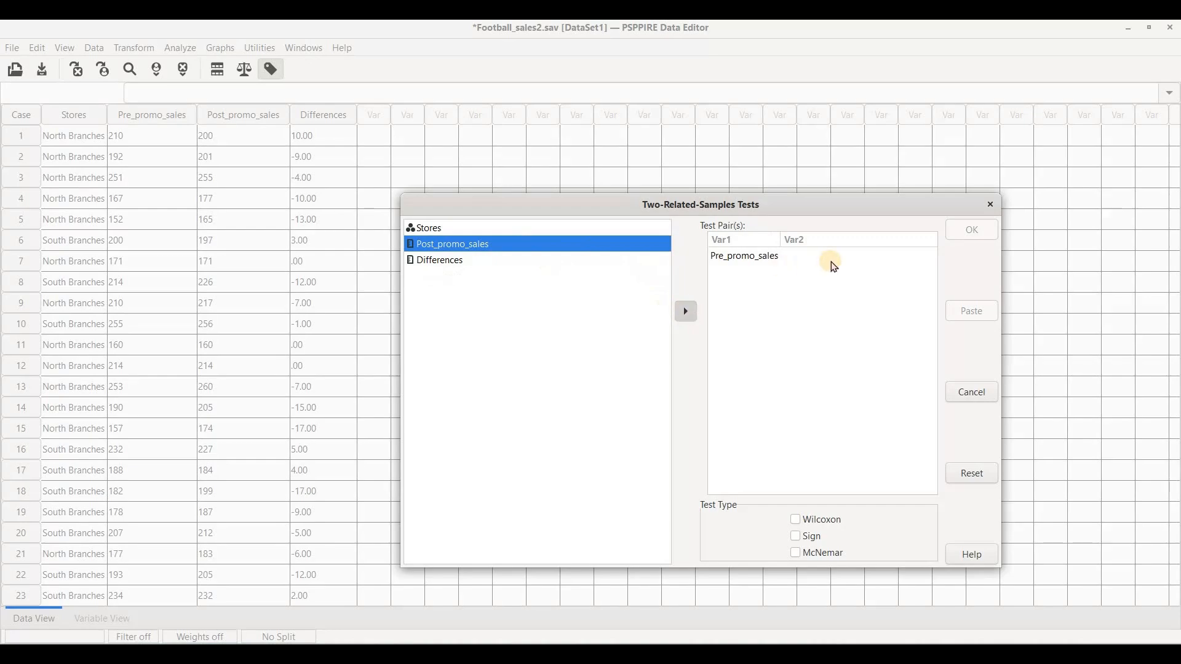
{"action": "left_click", "coordinate": [795, 520]}
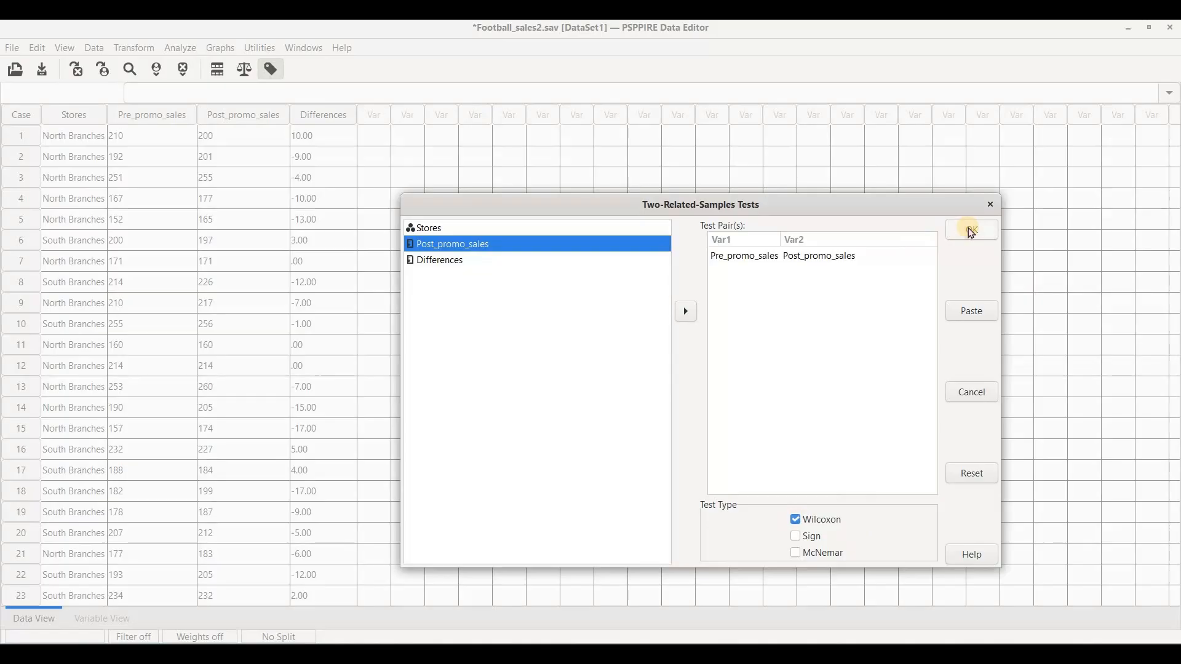
{"action": "left_click", "coordinate": [971, 230]}
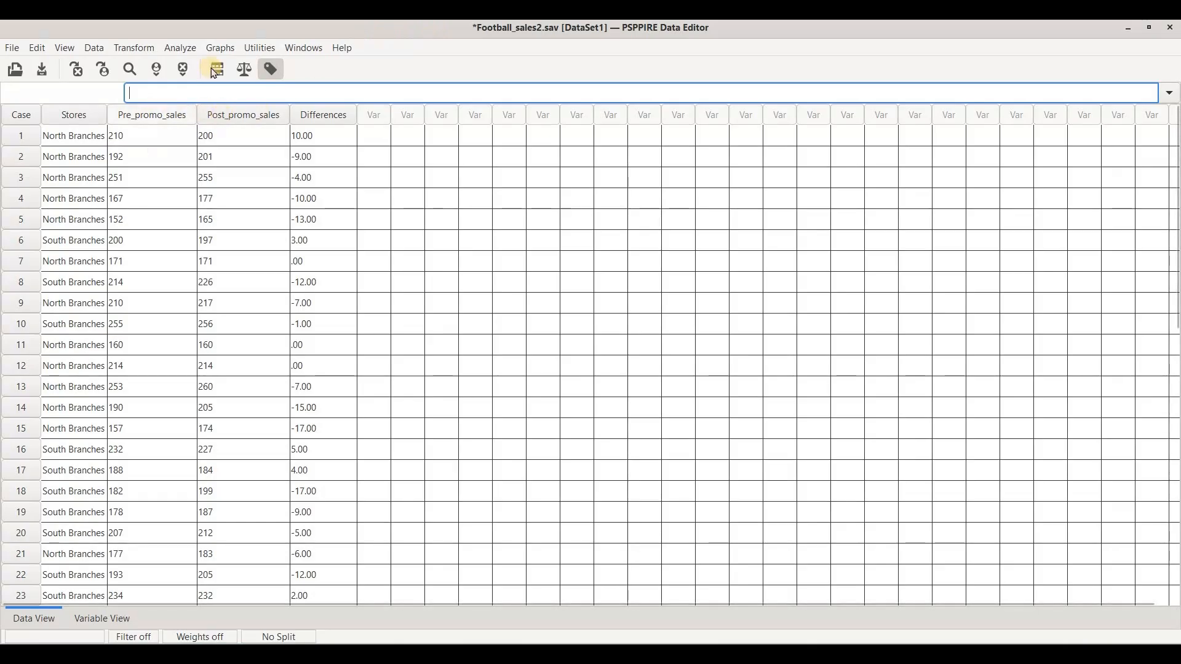
Step: Set up a Frequencies analysis that reports only the mean and median, excluding standard deviation, minimum and maximum
{"action": "left_click", "coordinate": [186, 49]}
{"action": "left_click", "coordinate": [226, 65]}
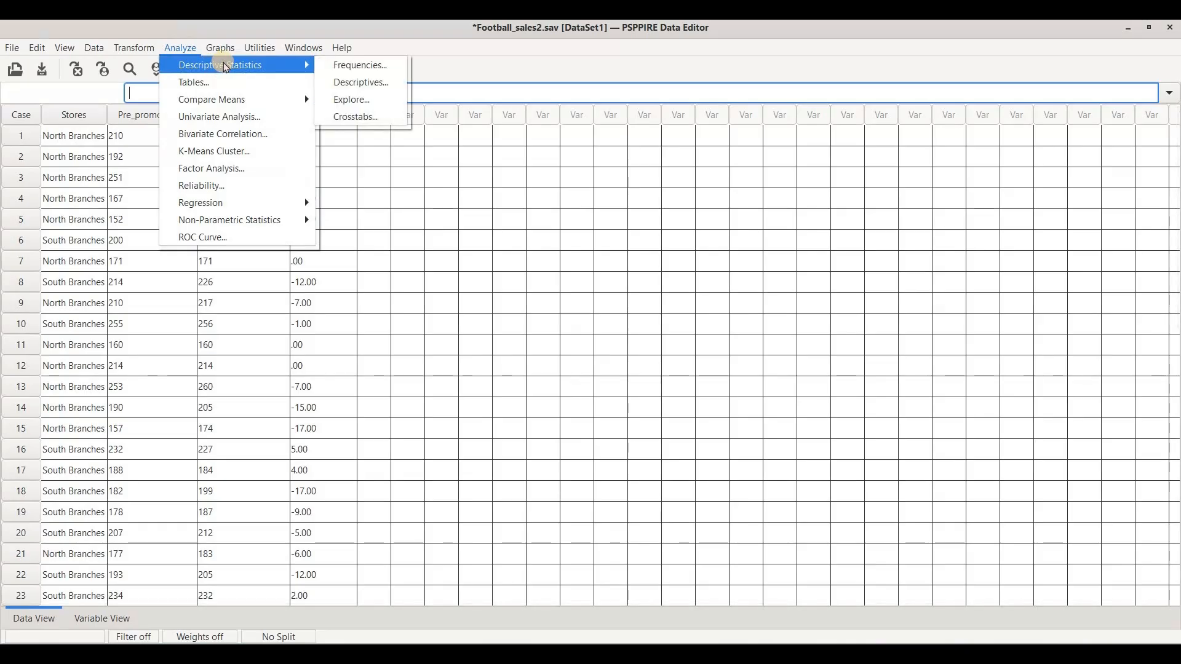
{"action": "left_click", "coordinate": [356, 62]}
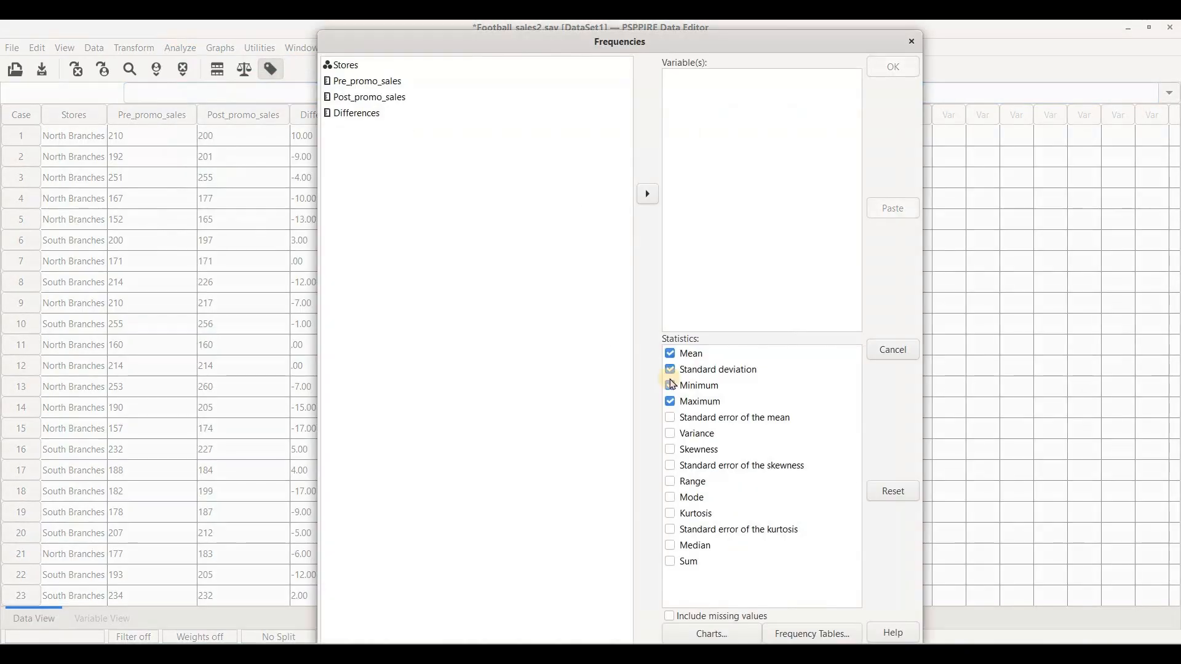
{"action": "left_click", "coordinate": [671, 370]}
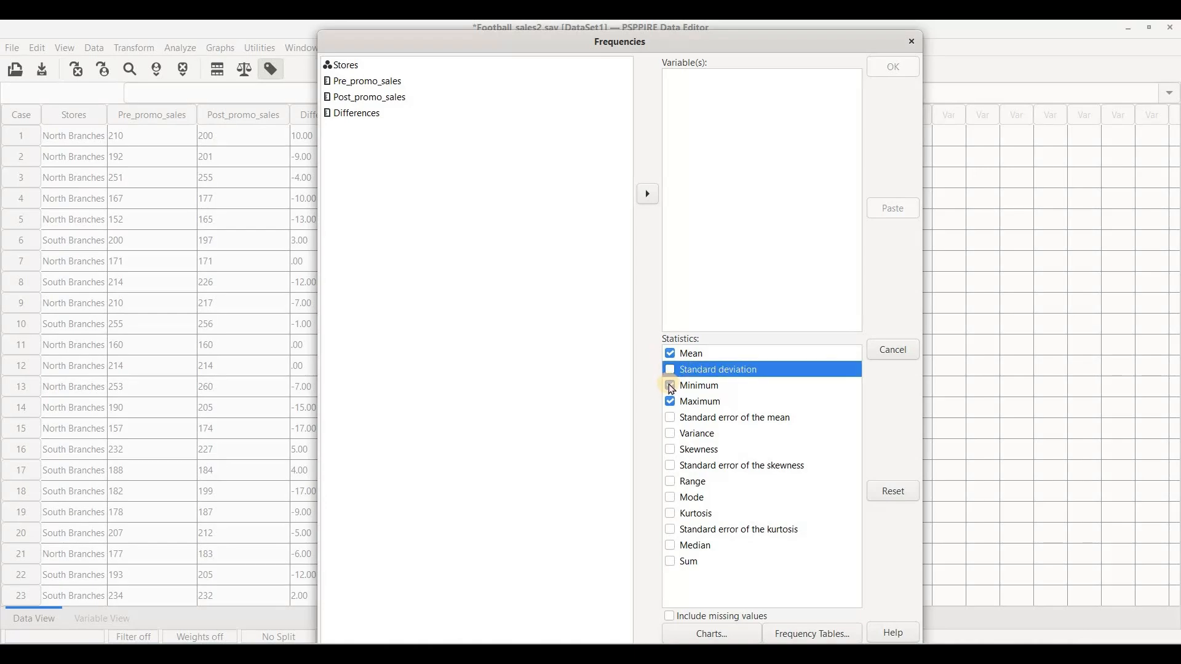
{"action": "left_click", "coordinate": [671, 386]}
{"action": "left_click", "coordinate": [670, 403]}
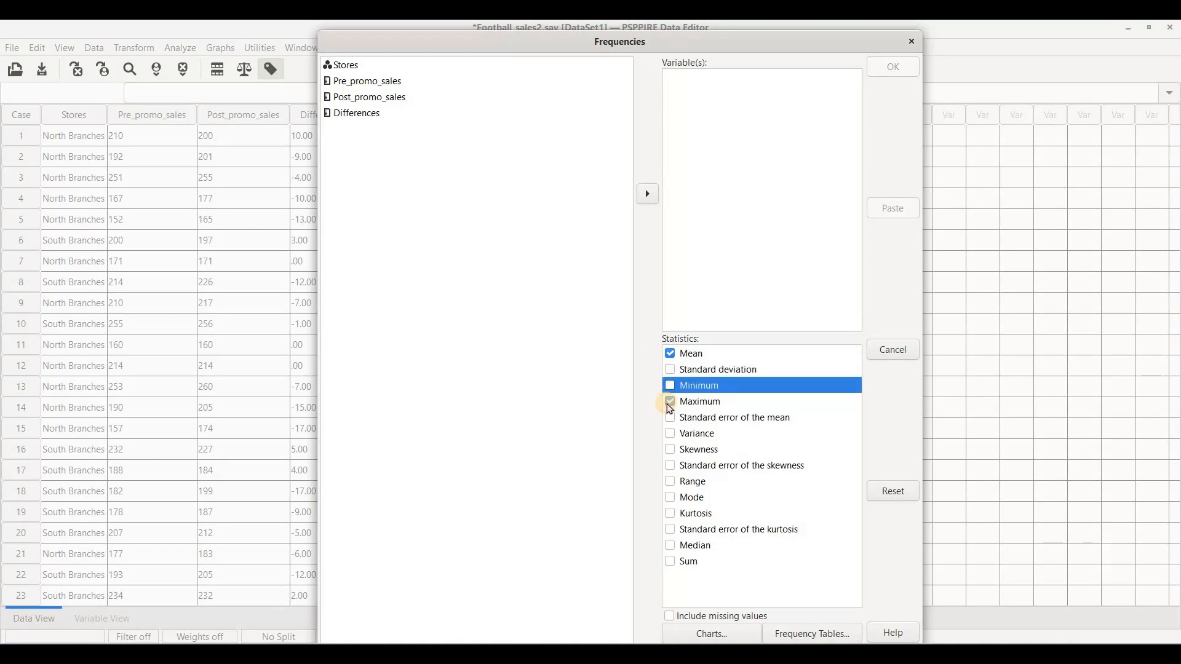
{"action": "left_click", "coordinate": [671, 547]}
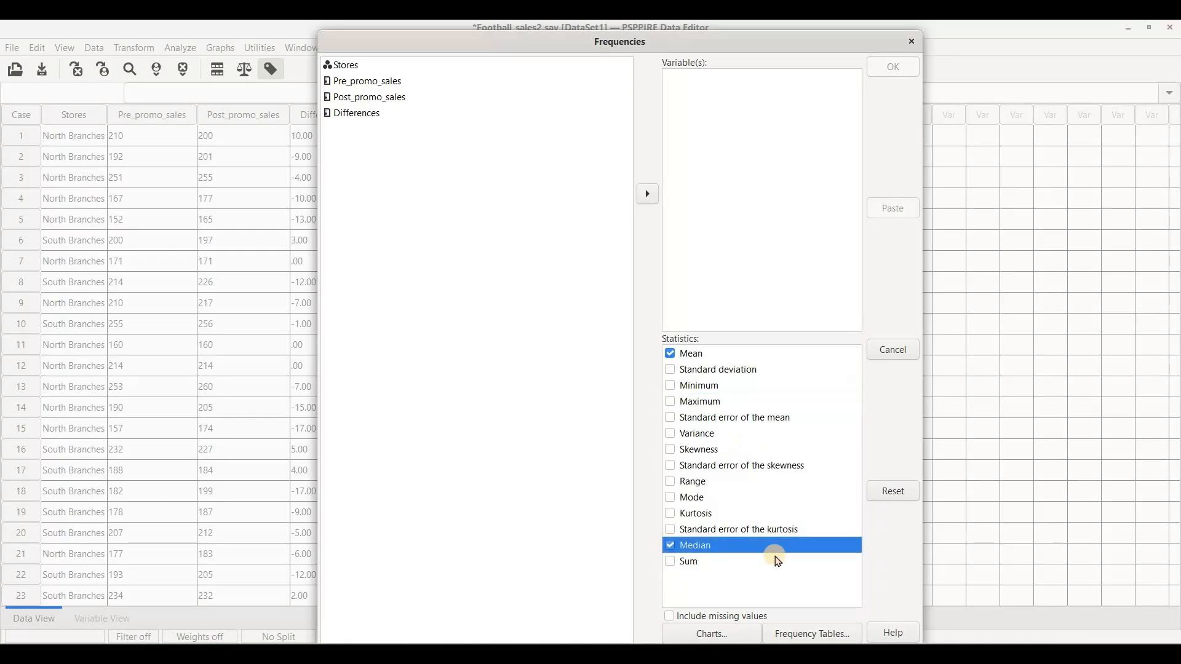
Step: Add Pre_promo_sales and Post_promo_sales as the analysis variables and run the Frequencies analysis
{"action": "left_click", "coordinate": [382, 86]}
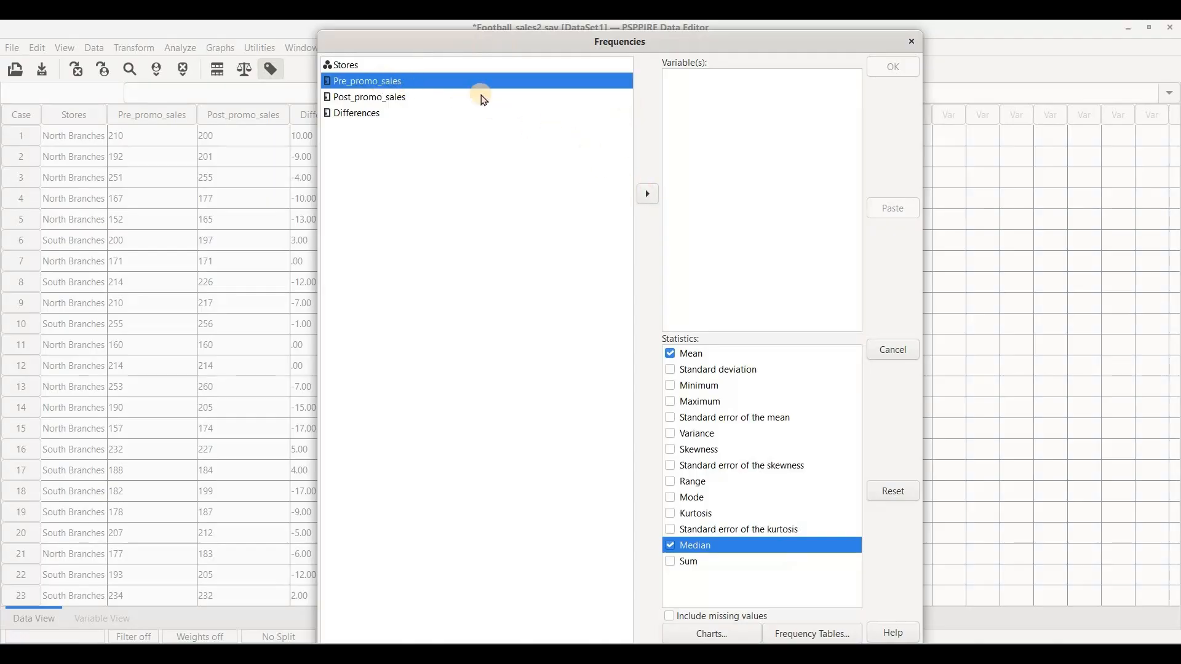
{"action": "left_click", "coordinate": [648, 194]}
{"action": "left_click", "coordinate": [647, 195]}
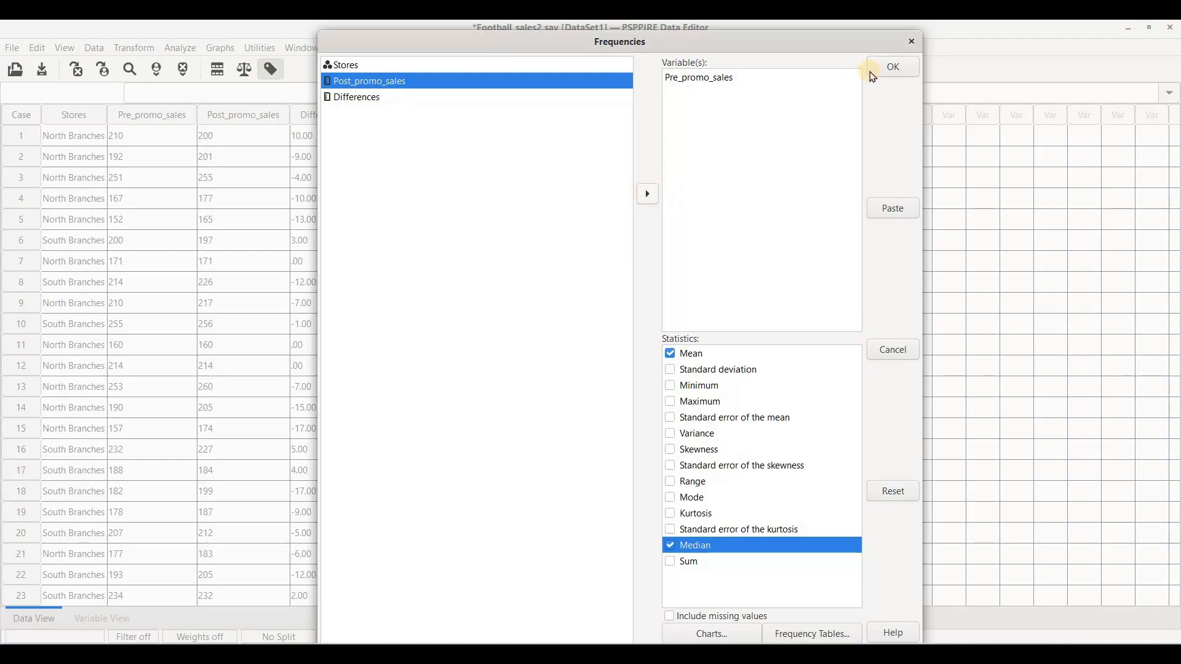
{"action": "key", "text": "Return"}
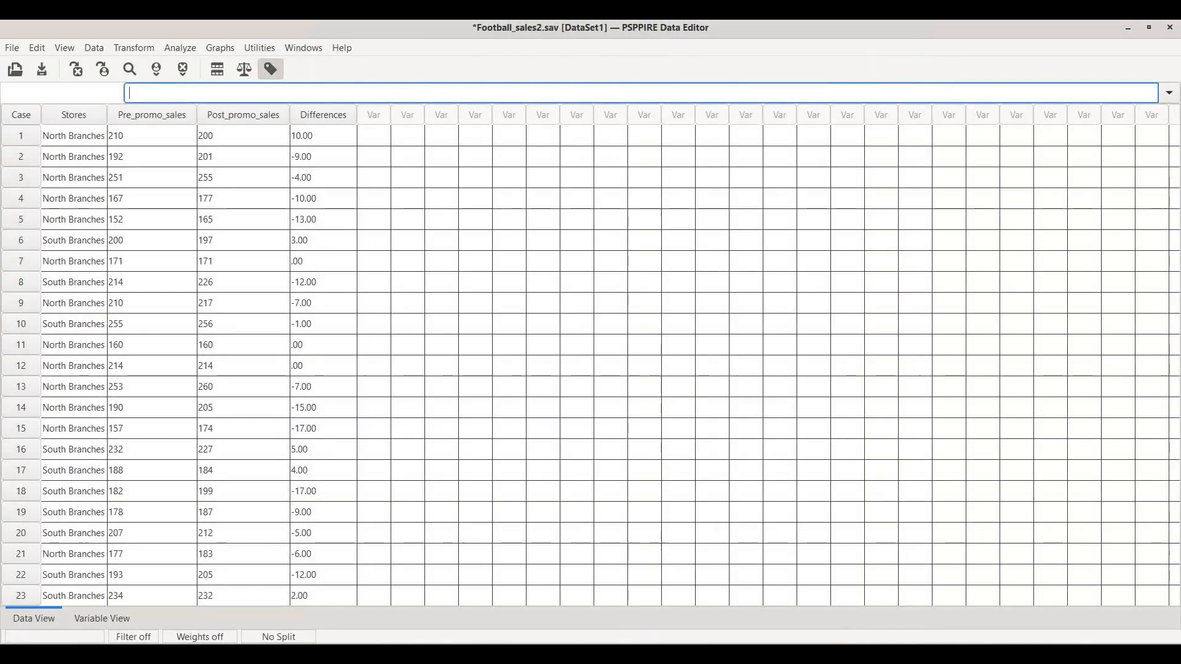
Step: Examine the frequency statistics and the Wilcoxon test tables in the output window
{"action": "left_click", "coordinate": [920, 565]}
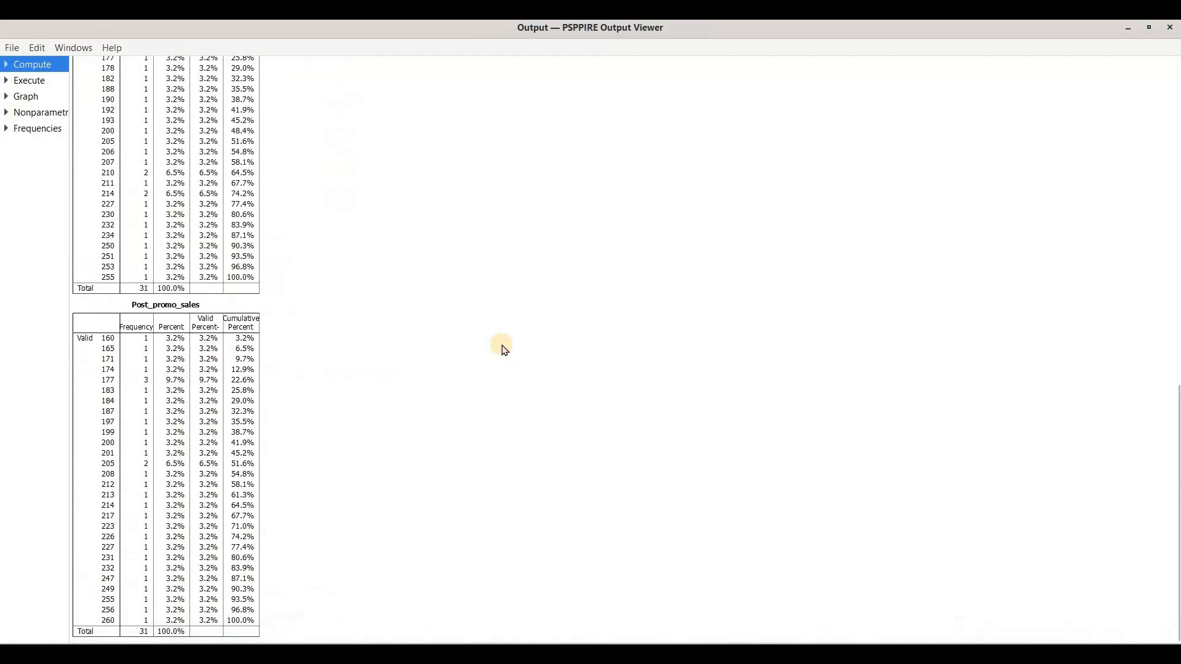
{"action": "scroll", "coordinate": [386, 348], "scroll_direction": "up", "scroll_amount": 3}
{"action": "scroll", "coordinate": [284, 264], "scroll_direction": "up", "scroll_amount": 4}
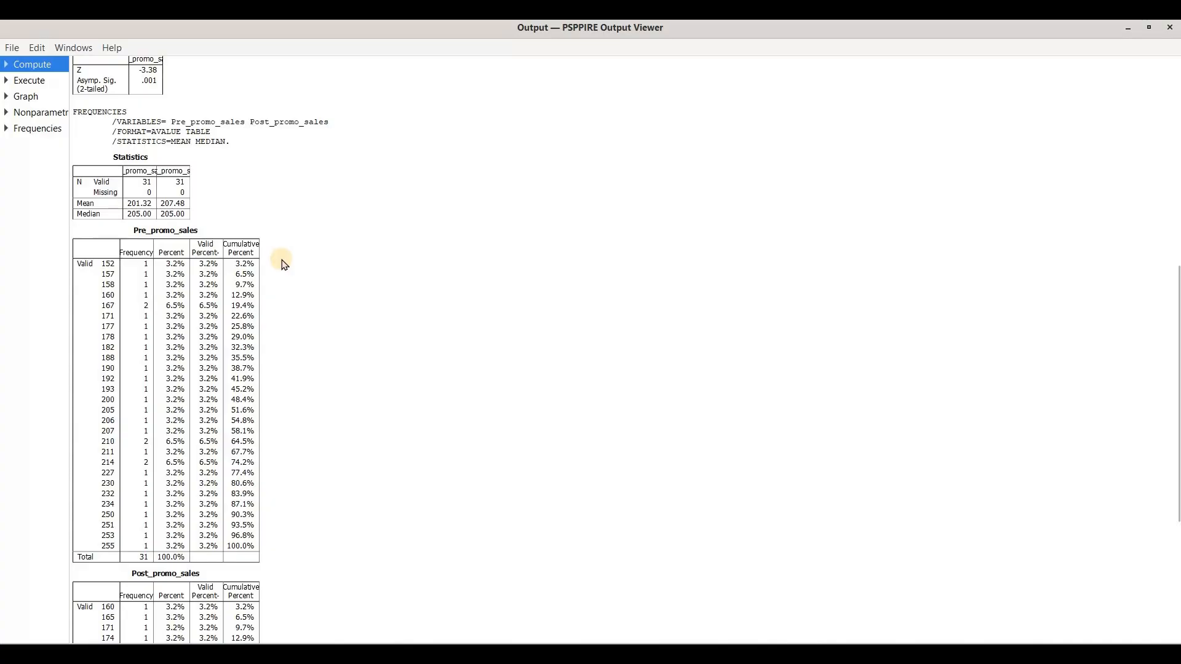
{"action": "scroll", "coordinate": [285, 264], "scroll_direction": "up", "scroll_amount": 4}
{"action": "scroll", "coordinate": [284, 264], "scroll_direction": "up", "scroll_amount": 5}
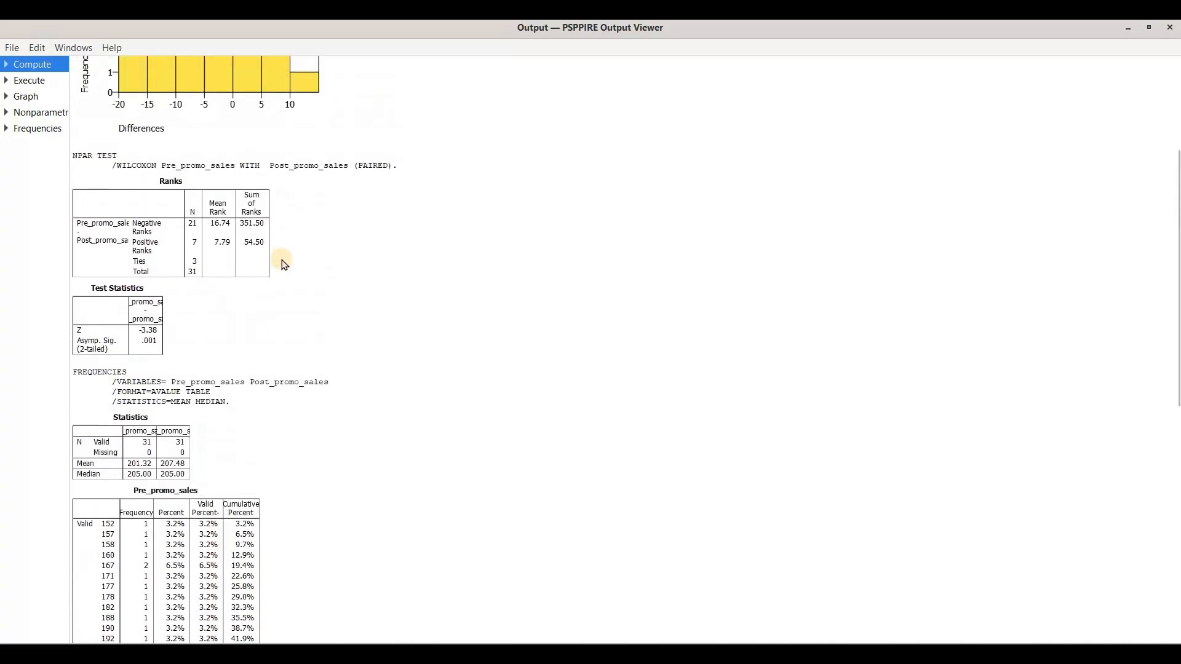